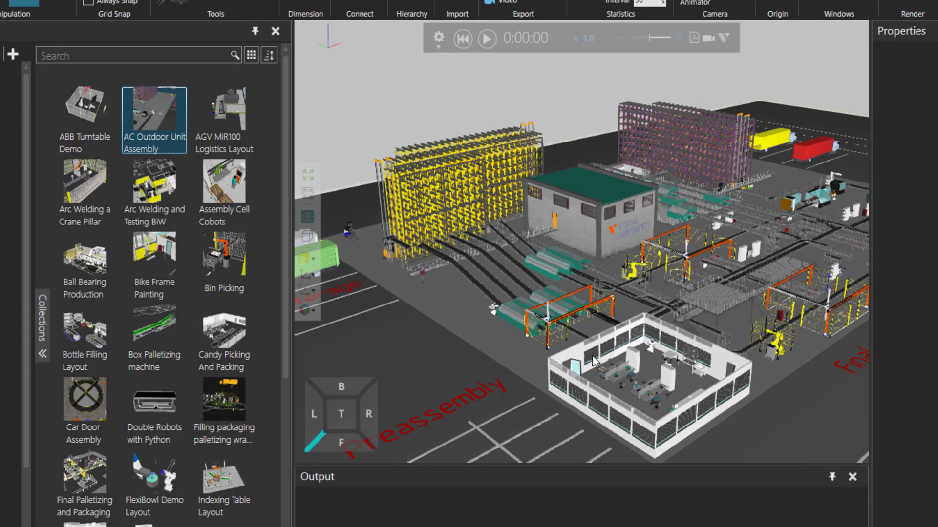
# Step: Inspect the demo factory layout up close, from the office room and its workstations to the surrounding assembly areas
pyautogui.scroll(7, 642, 396)
pyautogui.moveTo(710, 395); pyautogui.dragTo(668, 290, button='right')
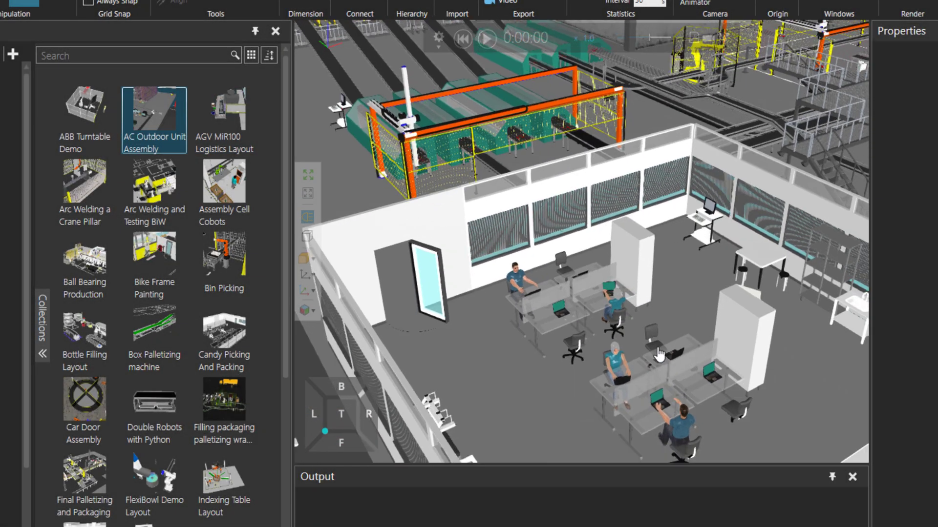
pyautogui.scroll(-3, 578, 268)
pyautogui.scroll(5, 572, 277)
pyautogui.scroll(2, 572, 275)
pyautogui.moveTo(574, 264); pyautogui.dragTo(557, 252, button='right')
pyautogui.moveTo(644, 292); pyautogui.dragTo(777, 332, button='right')
pyautogui.moveTo(561, 282); pyautogui.dragTo(549, 301, button='right')
pyautogui.scroll(6, 521, 195)
pyautogui.moveTo(567, 191); pyautogui.dragTo(564, 230, button='right')
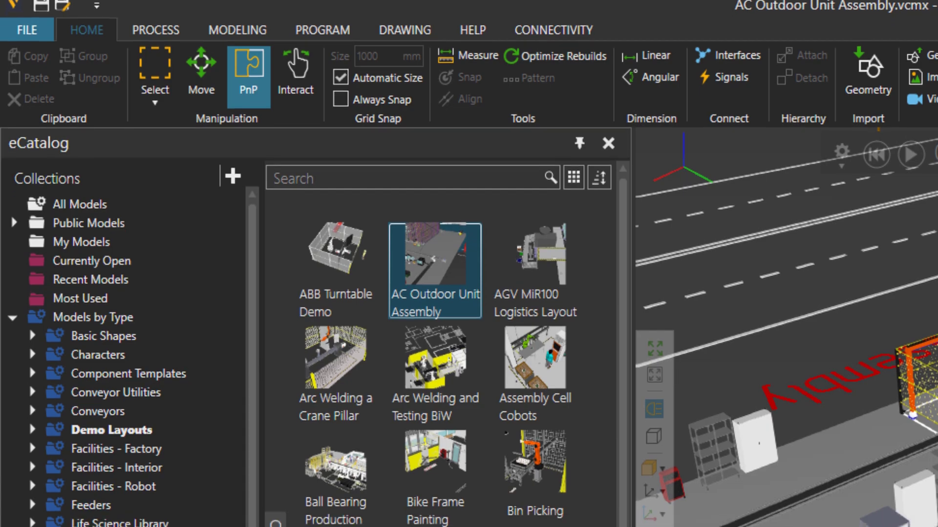
# Step: Expand the Facilities - Factory, Facilities - Interior and Facilities - Robot collections and look through the robot facility models
pyautogui.click(32, 443)
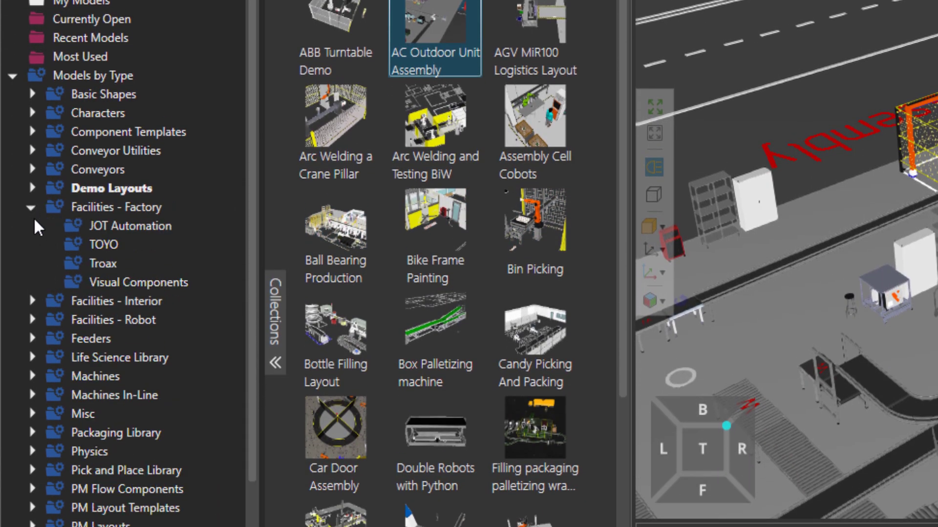
pyautogui.click(30, 301)
pyautogui.click(31, 359)
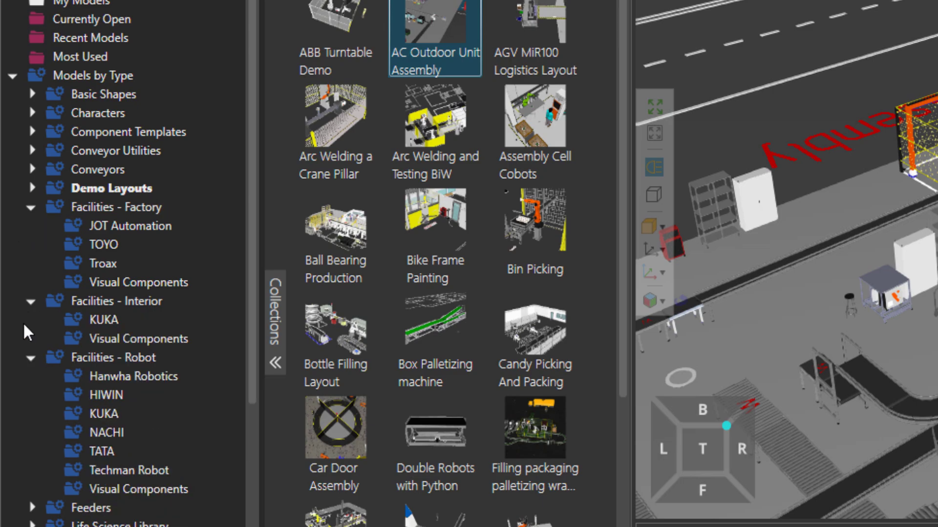
pyautogui.click(94, 356)
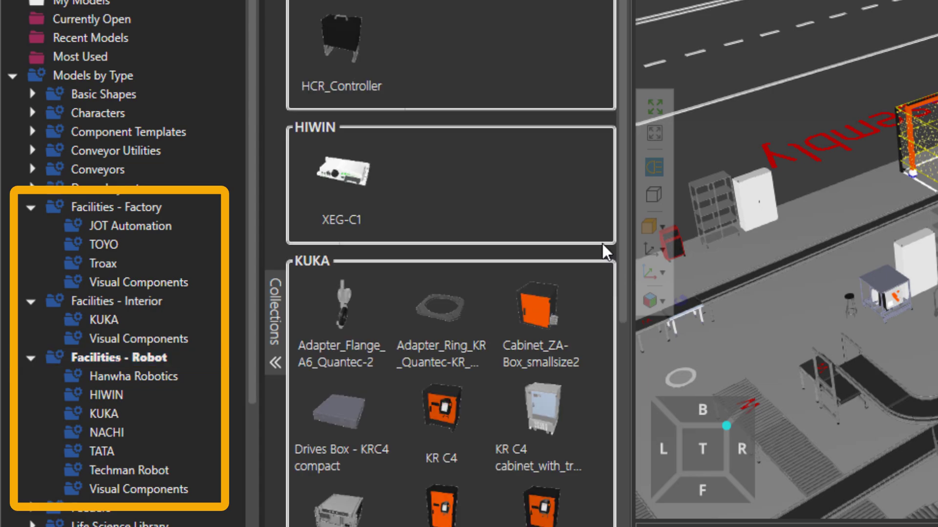
pyautogui.scroll(-6, 614, 243)
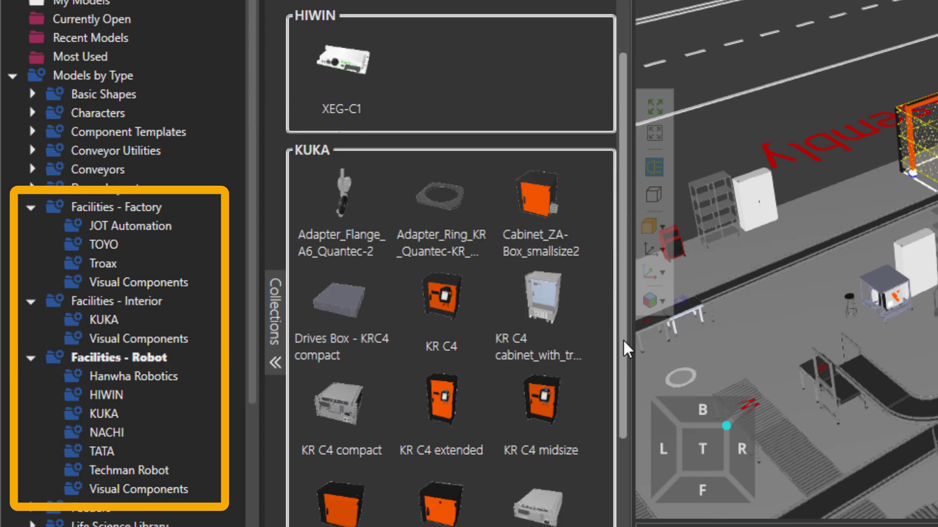
pyautogui.scroll(-2, 625, 439)
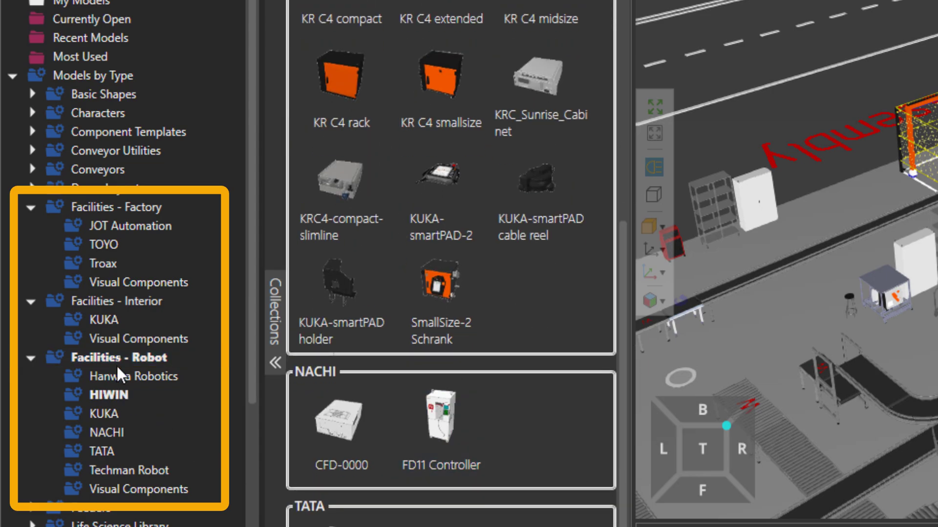
# Step: Look through the models in the Facilities - Interior and Facilities - Factory collections
pyautogui.click(115, 299)
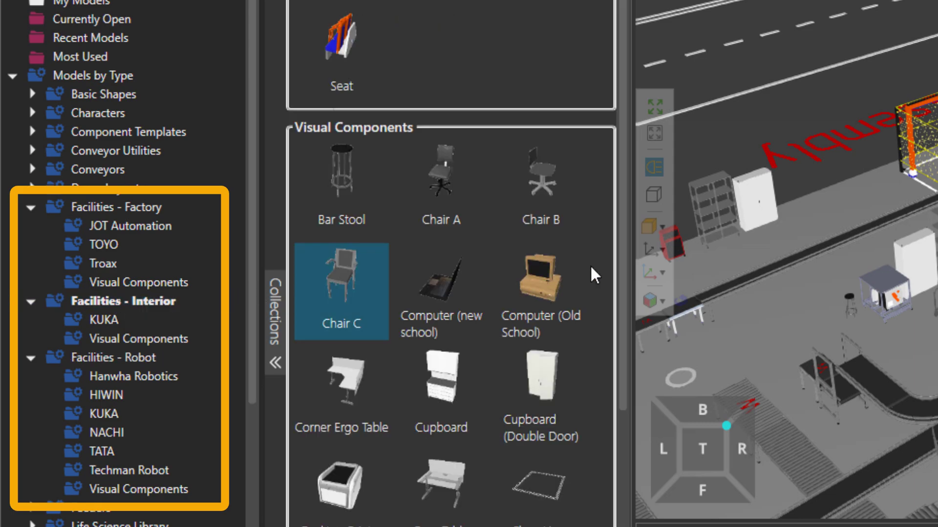
pyautogui.moveTo(619, 210); pyautogui.dragTo(621, 526)
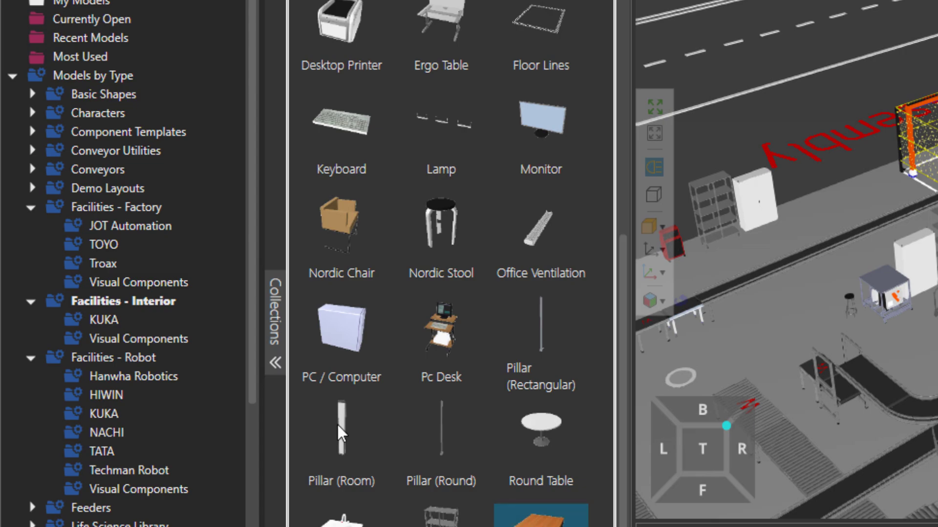
pyautogui.click(108, 208)
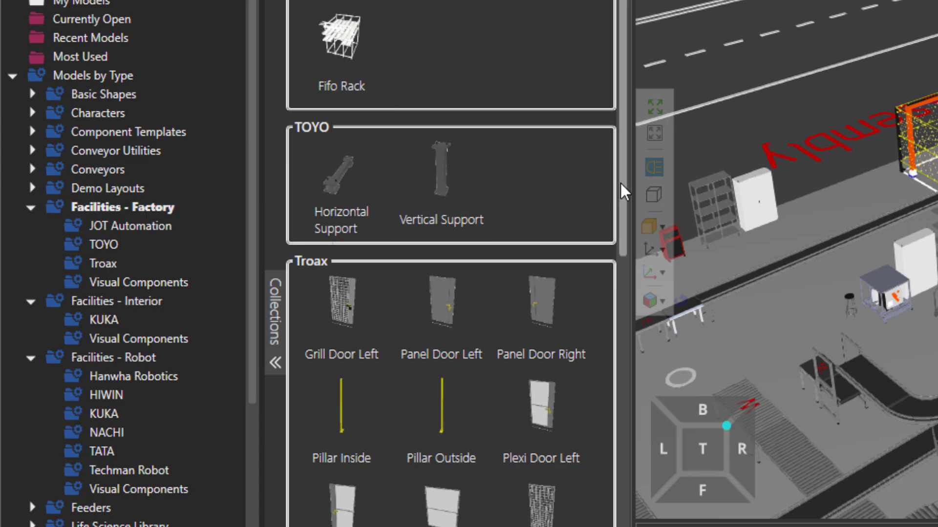
pyautogui.moveTo(622, 188); pyautogui.dragTo(605, 526)
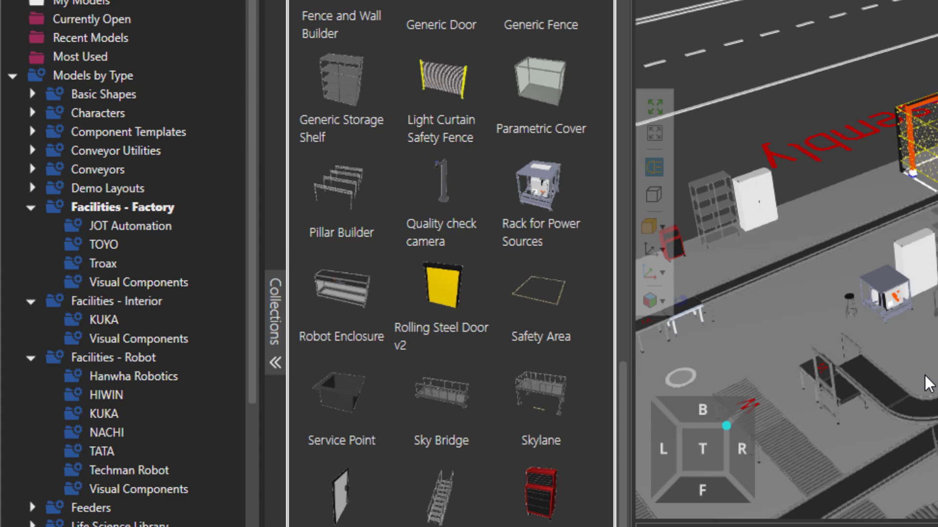
# Step: Start a new empty layout in place of the demo layout and answer the save prompt
pyautogui.scroll(-5, 934, 176)
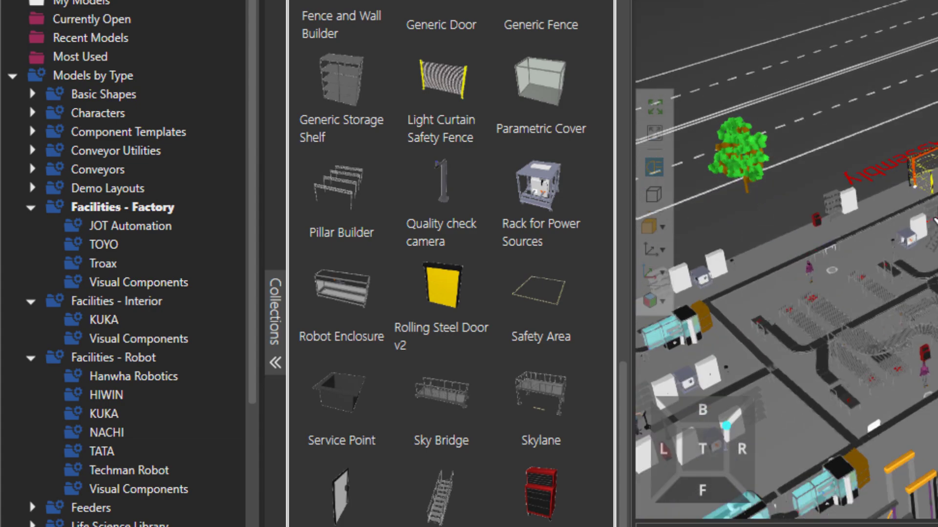
pyautogui.hotkey('ctrl', 'n')
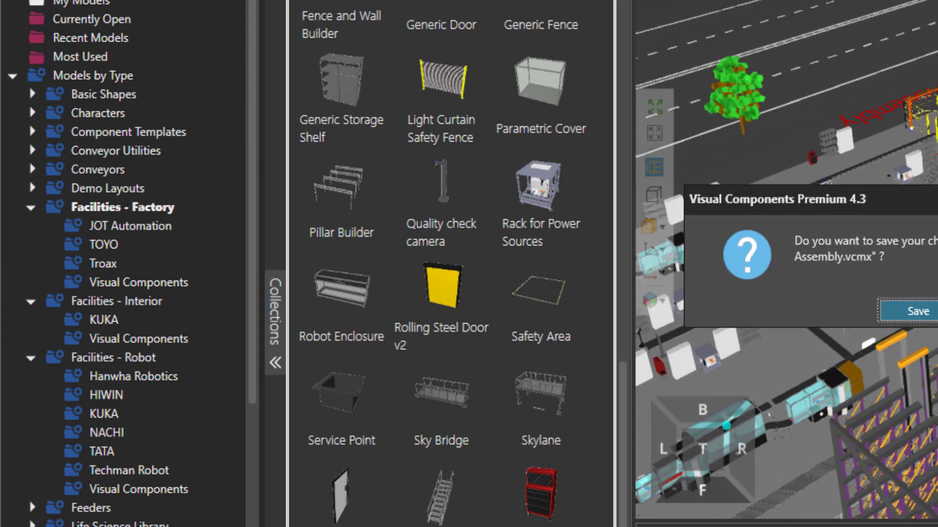
pyautogui.press('Return')
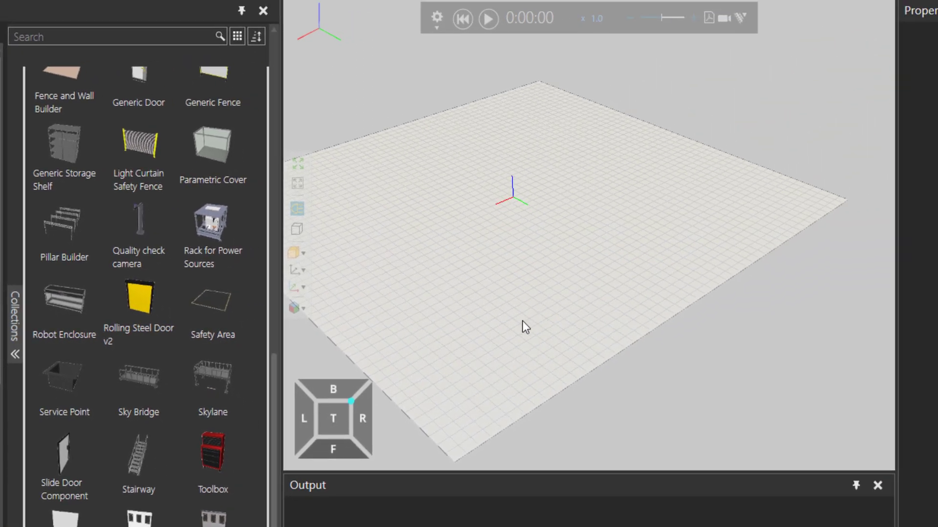
# Step: Place a Skylane, a Stairway and a Sky Bridge from the catalog near the origin of the empty layout
pyautogui.click(228, 379)
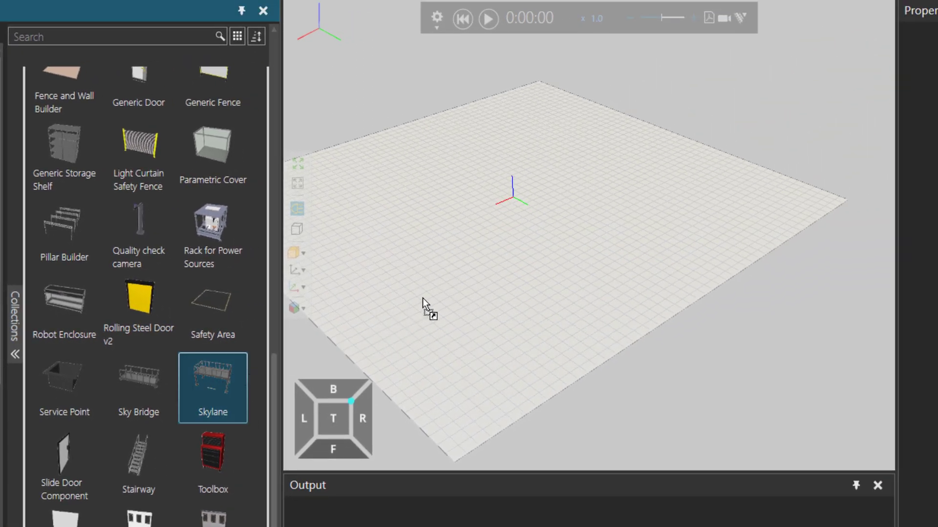
pyautogui.moveTo(484, 249); pyautogui.dragTo(485, 249)
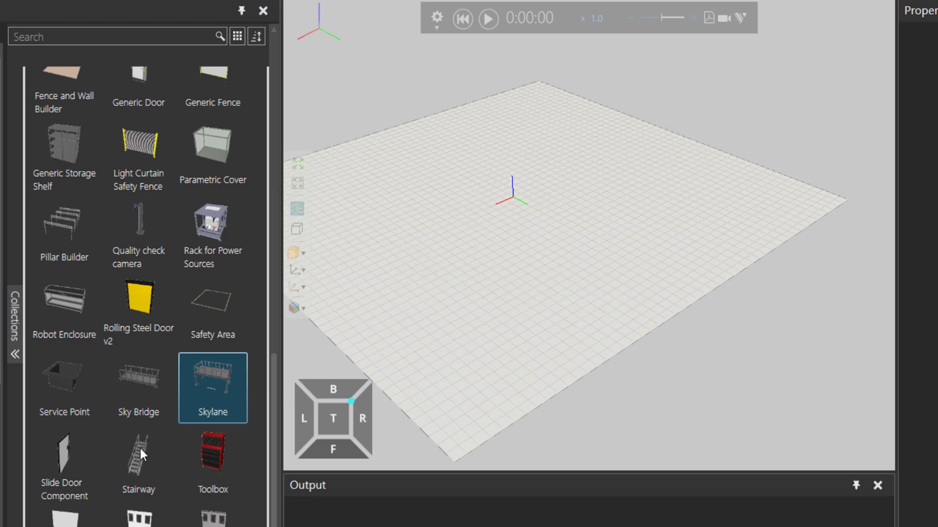
pyautogui.moveTo(137, 460); pyautogui.dragTo(342, 364)
pyautogui.moveTo(502, 254); pyautogui.dragTo(502, 254)
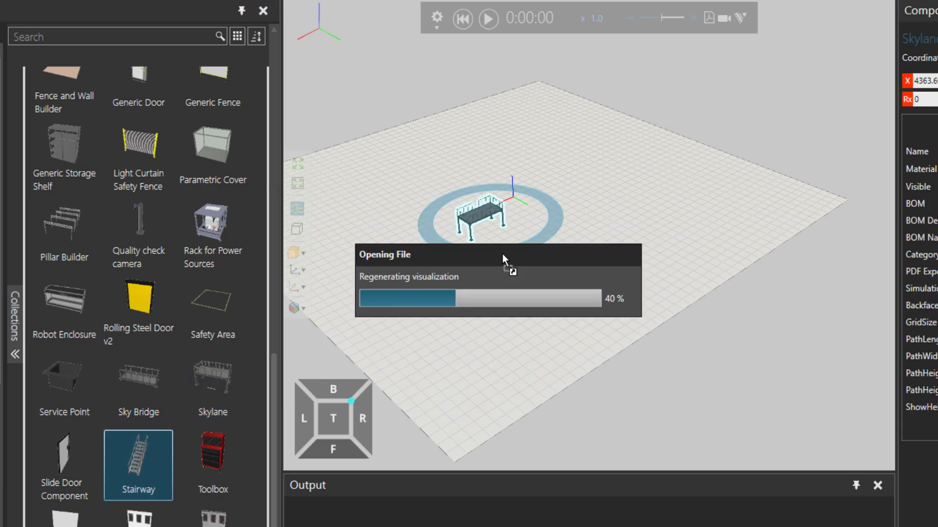
pyautogui.click(139, 397)
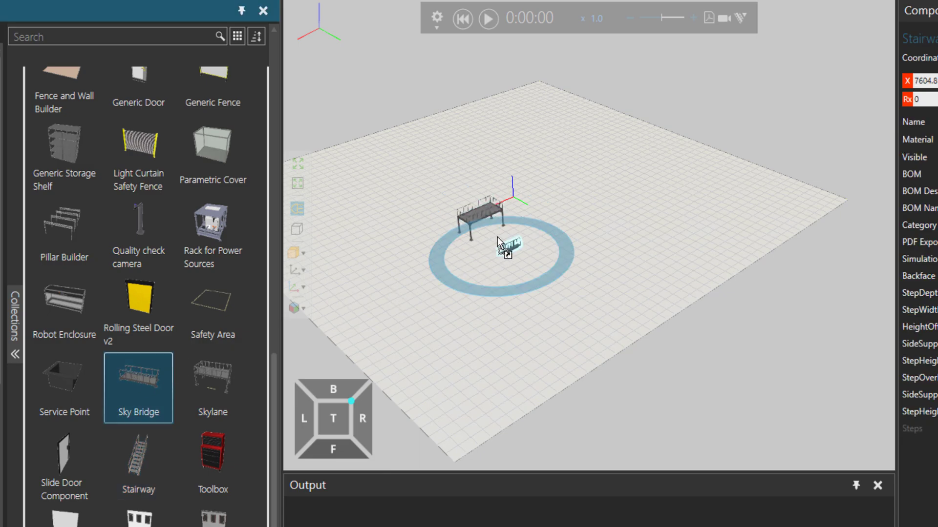
pyautogui.moveTo(538, 214); pyautogui.dragTo(537, 215)
# Step: Clone the Skylane and move the copy to the free floor area behind the Sky Bridge
pyautogui.scroll(5, 509, 221)
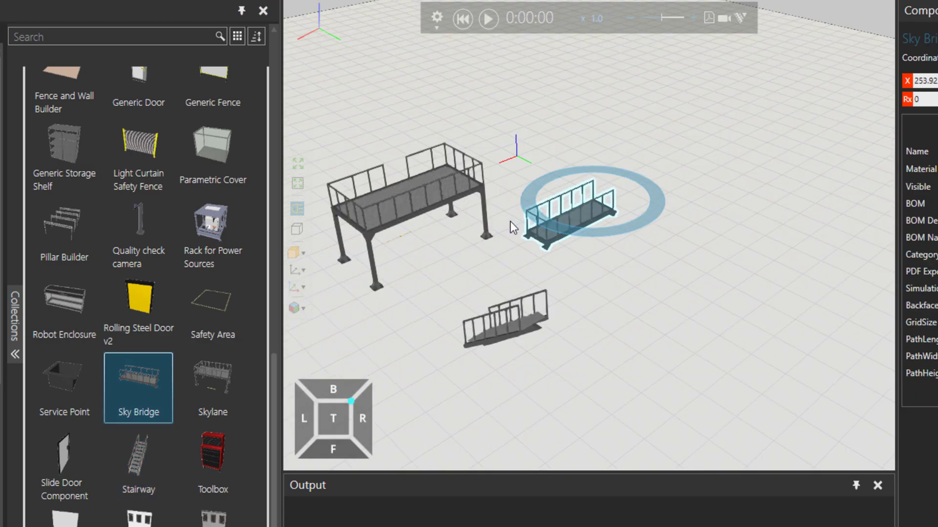
pyautogui.scroll(-4, 509, 222)
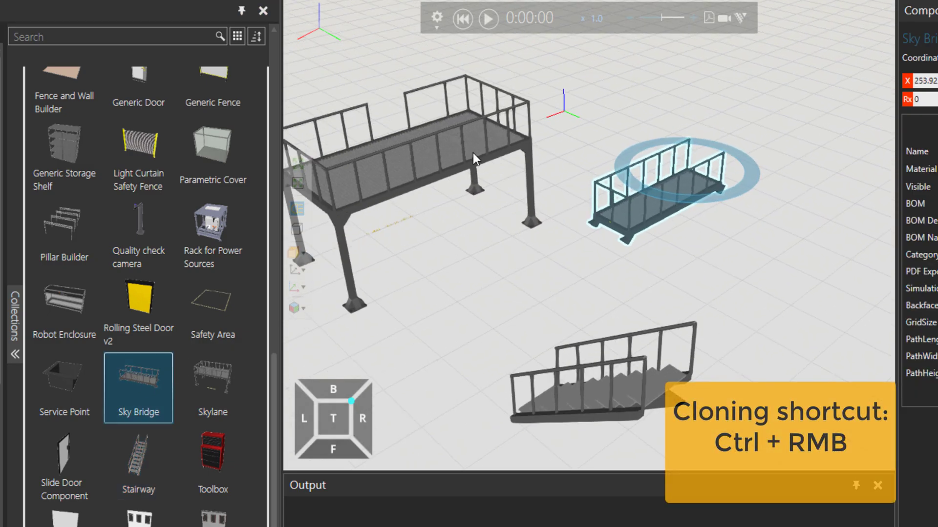
pyautogui.keyDown('ctrl'); pyautogui.click(472, 153); pyautogui.keyUp('ctrl')
pyautogui.keyDown('ctrl'); pyautogui.rightClick(539, 227); pyautogui.keyUp('ctrl')
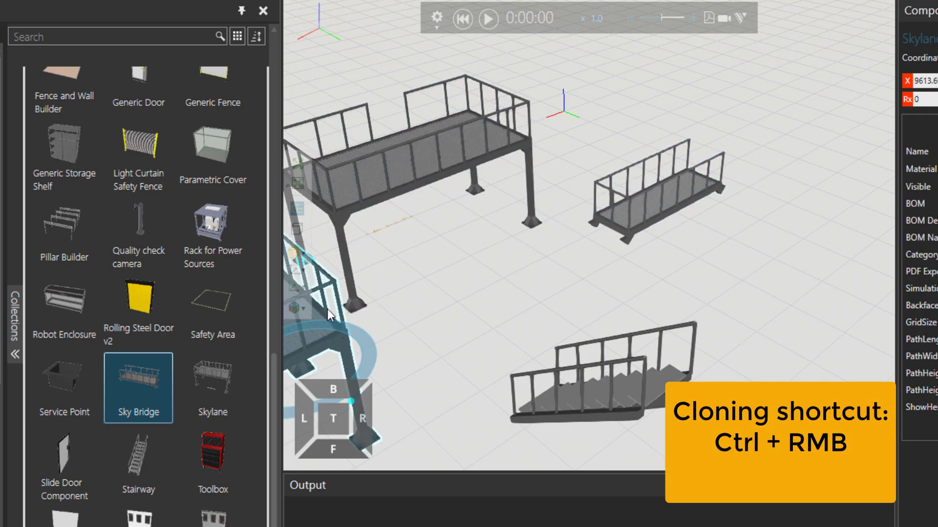
pyautogui.moveTo(332, 306); pyautogui.dragTo(688, 125)
pyautogui.keyDown('ctrl'); pyautogui.moveTo(689, 127); pyautogui.dragTo(699, 70, button='right'); pyautogui.keyUp('ctrl')
# Step: Snap the Sky Bridge to the opening of the first Skylane and the cloned Skylane to the bridge's free end
pyautogui.click(666, 191)
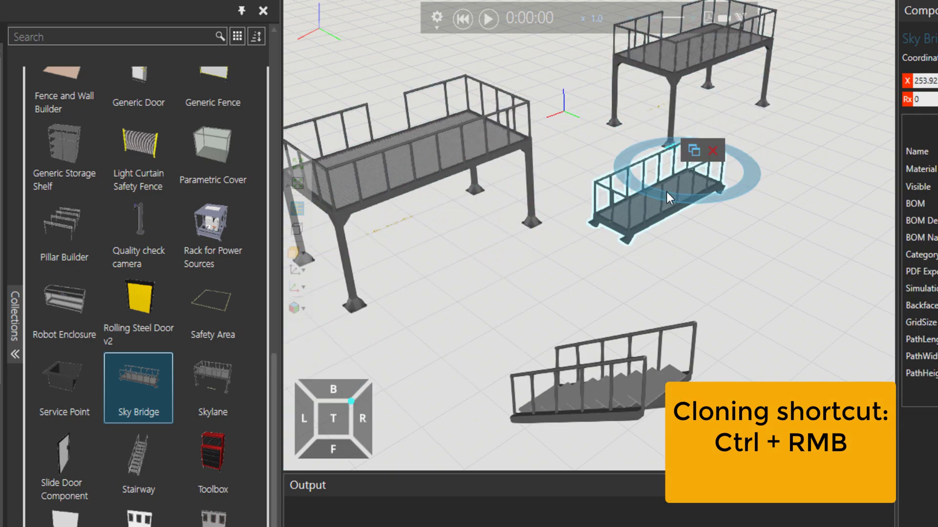
pyautogui.moveTo(653, 208); pyautogui.dragTo(525, 113)
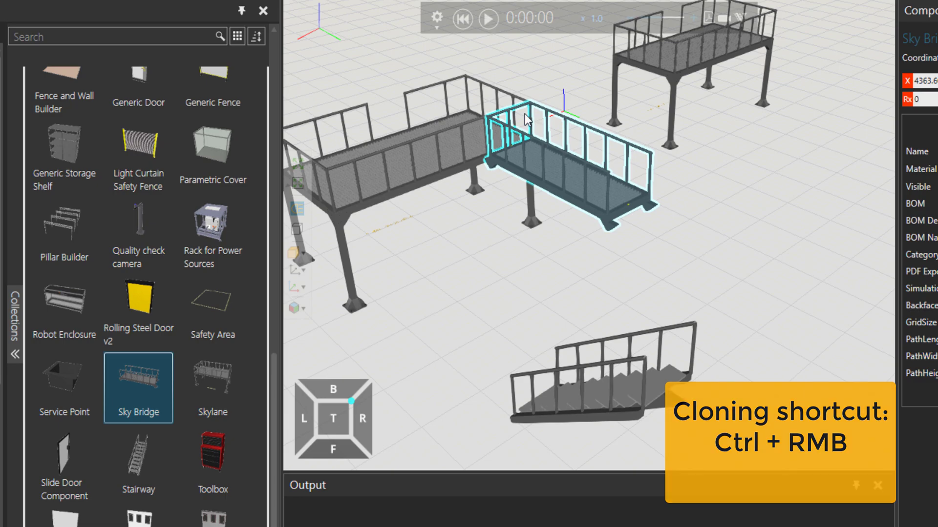
pyautogui.moveTo(693, 63); pyautogui.dragTo(721, 168)
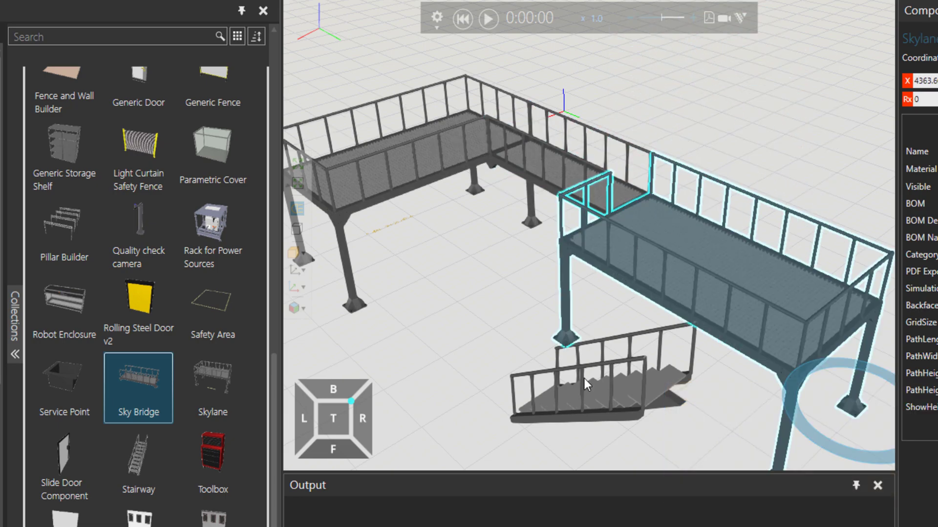
# Step: Snap the Stairway to the long side of the cloned Skylane
pyautogui.moveTo(584, 379); pyautogui.dragTo(601, 333)
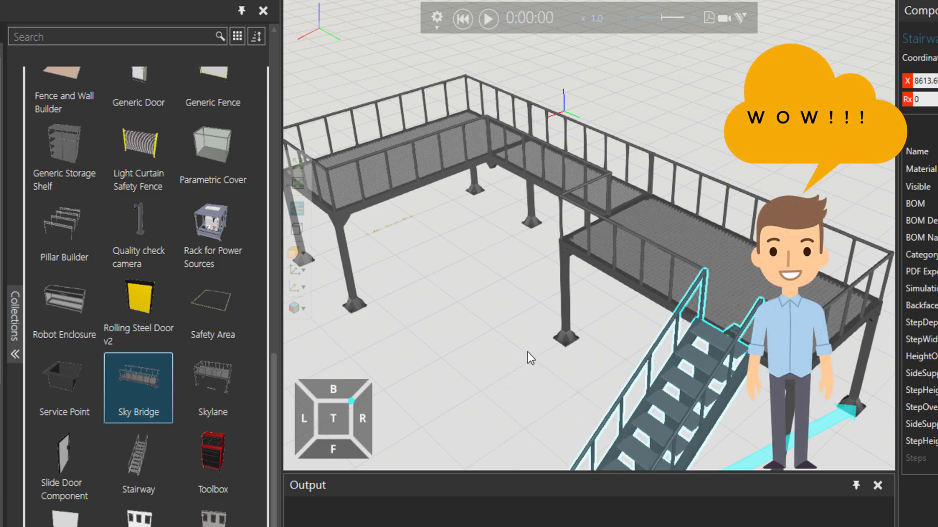
pyautogui.scroll(-6, 527, 352)
pyautogui.scroll(3, 455, 276)
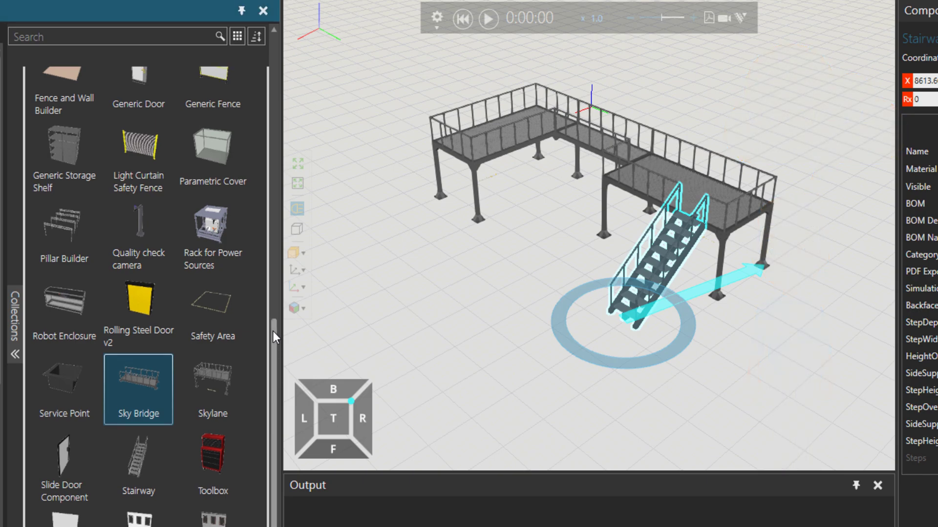
# Step: Add a Rolling Steel Door v2 from the catalog to the floor in front of the platforms
pyautogui.scroll(3, 273, 310)
pyautogui.moveTo(273, 310); pyautogui.dragTo(271, 280)
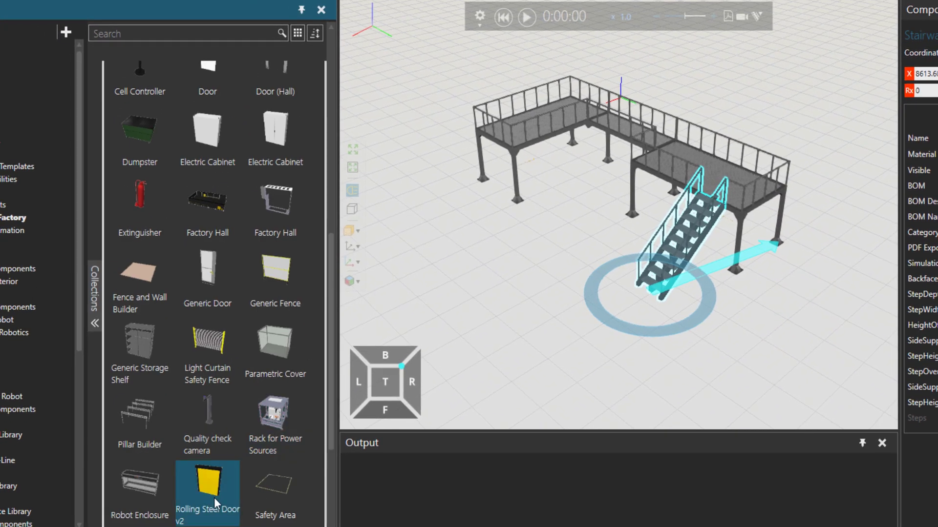
pyautogui.moveTo(214, 498); pyautogui.dragTo(453, 308)
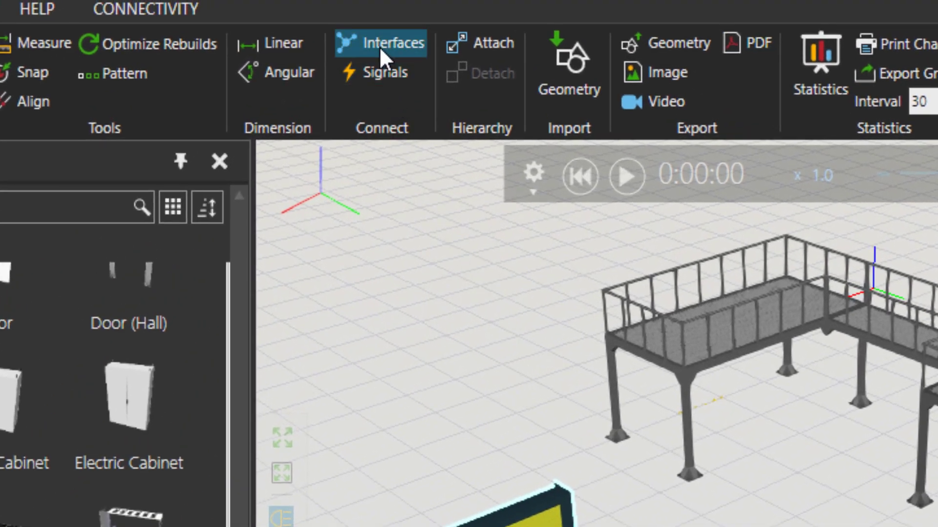
# Step: Display the signal connections of the rolling steel door
pyautogui.click(380, 49)
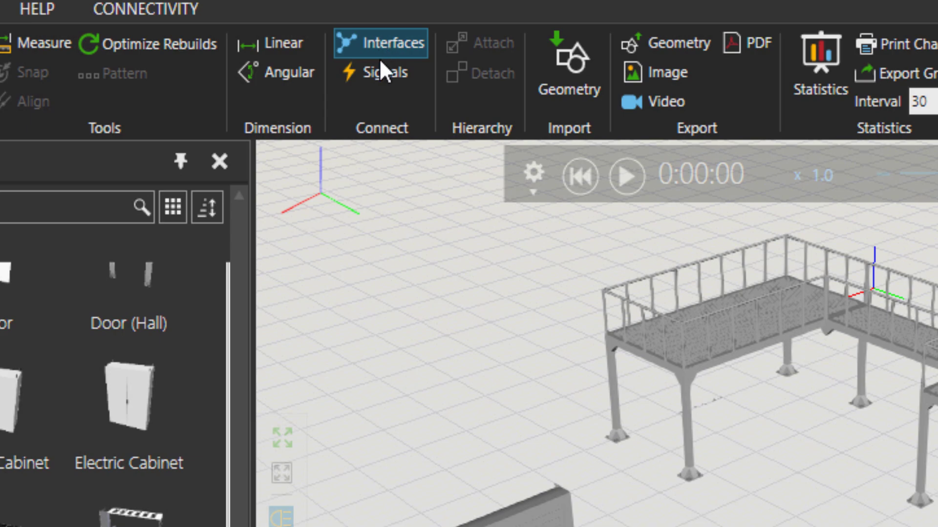
pyautogui.click(381, 69)
pyautogui.click(526, 523)
pyautogui.scroll(4, 269, 359)
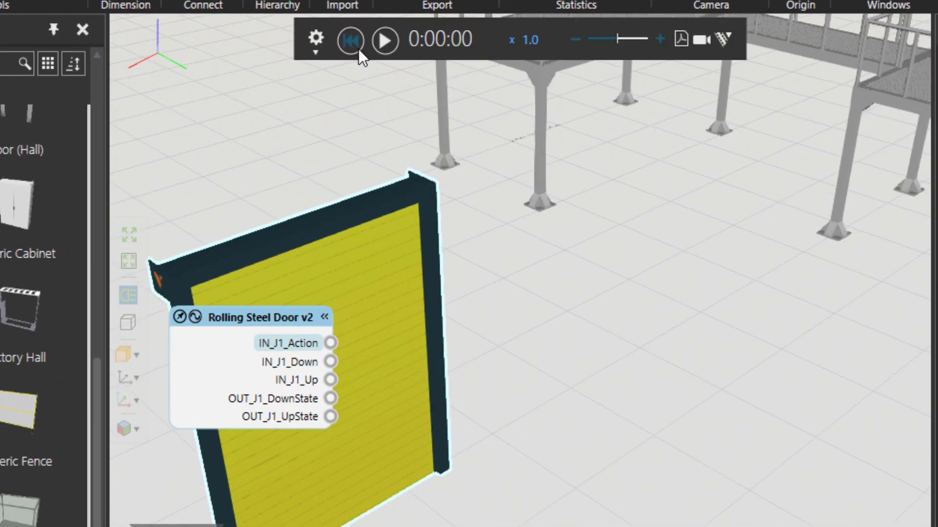
# Step: Run the simulation and activate the door's IN_J1_Up signal to test its opening movement
pyautogui.click(385, 41)
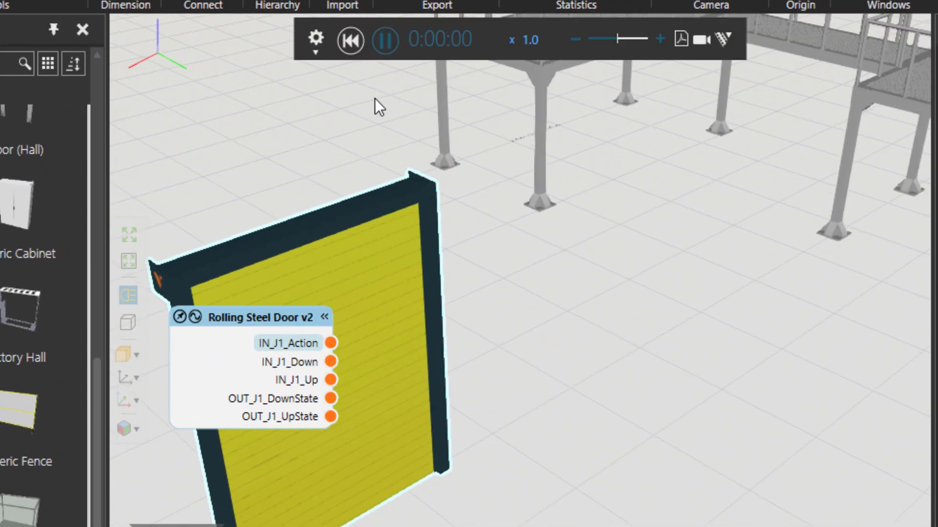
pyautogui.click(331, 381)
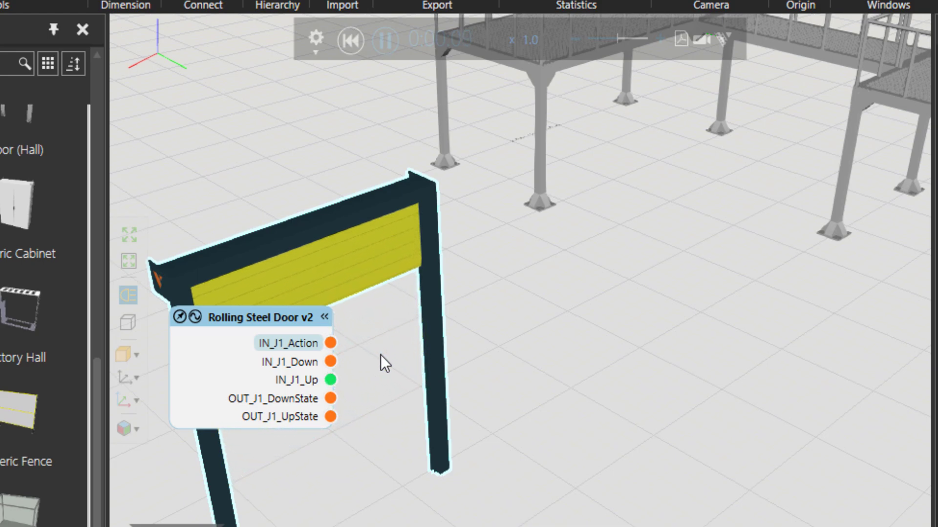
pyautogui.scroll(-3, 380, 354)
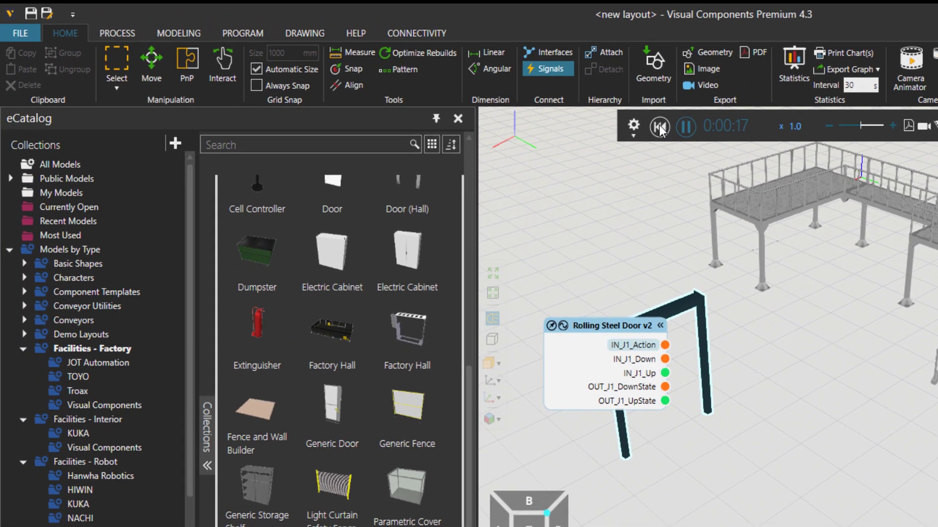
# Step: Reset the simulation and turn off the signal connection display
pyautogui.click(659, 127)
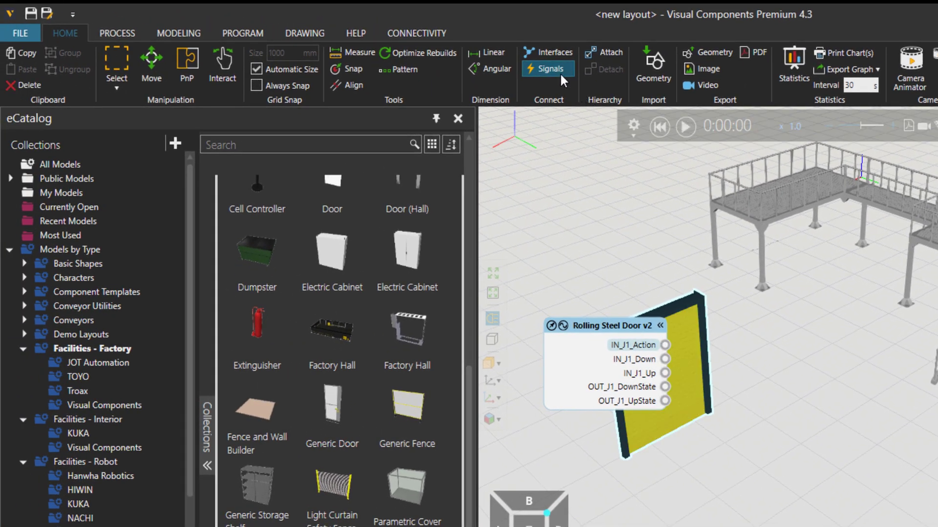
pyautogui.click(560, 73)
pyautogui.scroll(-5, 420, 330)
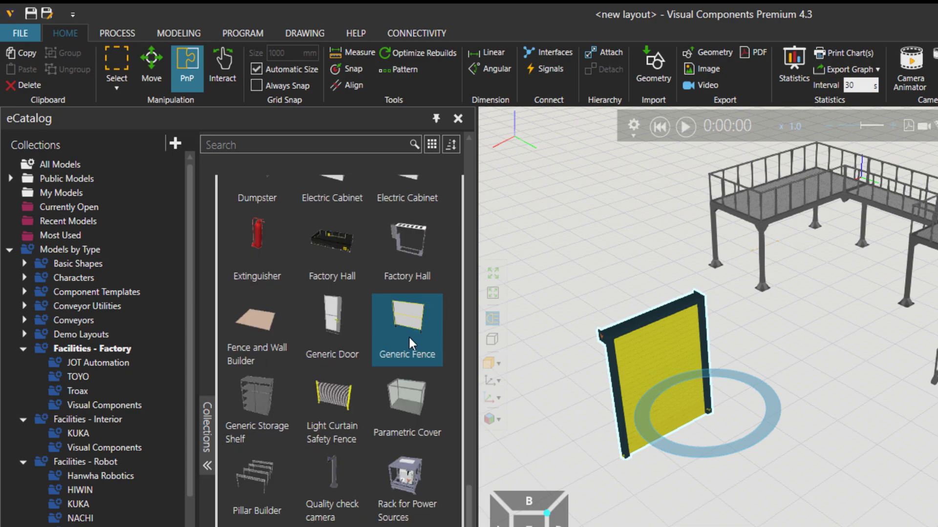
# Step: Add the enclosed Factory Hall from the catalog so that it surrounds the platforms and the rolling door
pyautogui.scroll(3, 360, 271)
pyautogui.scroll(4, 360, 271)
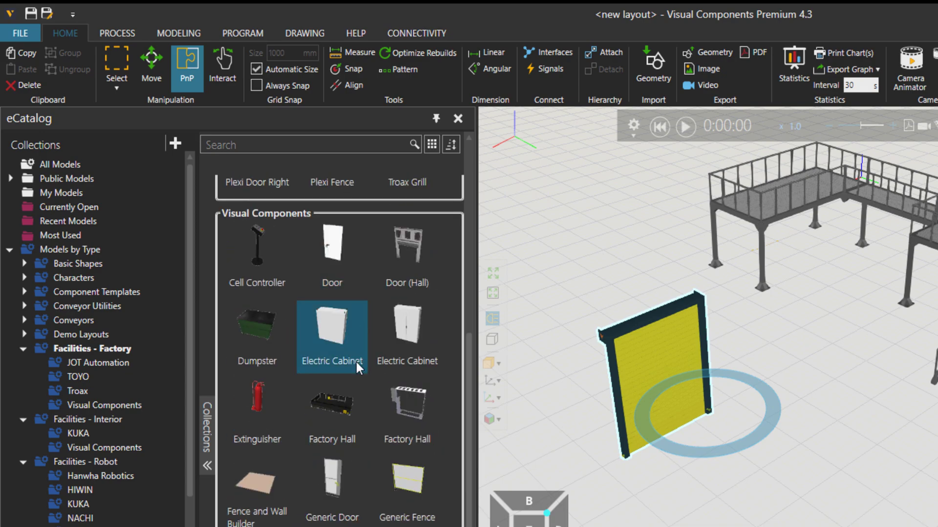
pyautogui.moveTo(349, 383); pyautogui.dragTo(443, 398)
pyautogui.moveTo(779, 366); pyautogui.dragTo(788, 371)
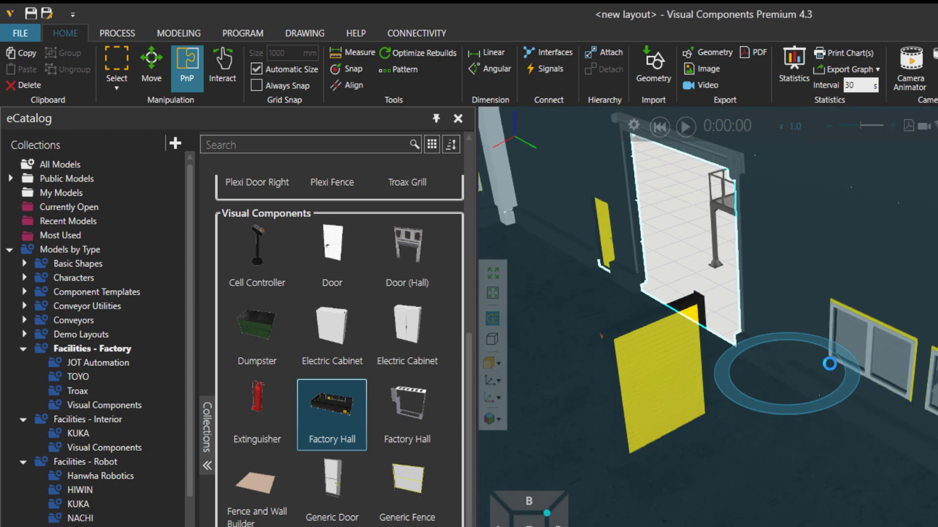
pyautogui.scroll(-4, 830, 366)
pyautogui.moveTo(781, 413); pyautogui.dragTo(935, 317, button='right')
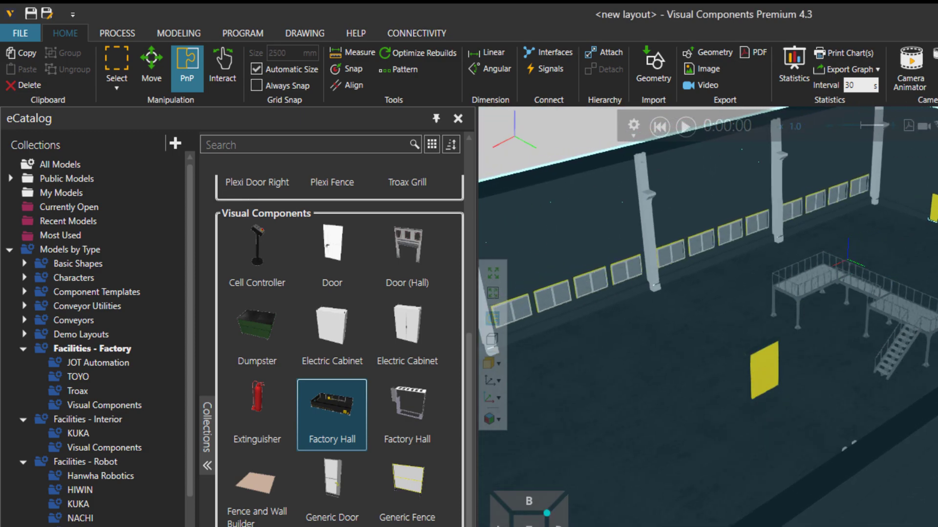
# Step: Delete the freestanding rolling steel door in front of the platforms
pyautogui.scroll(6, 842, 376)
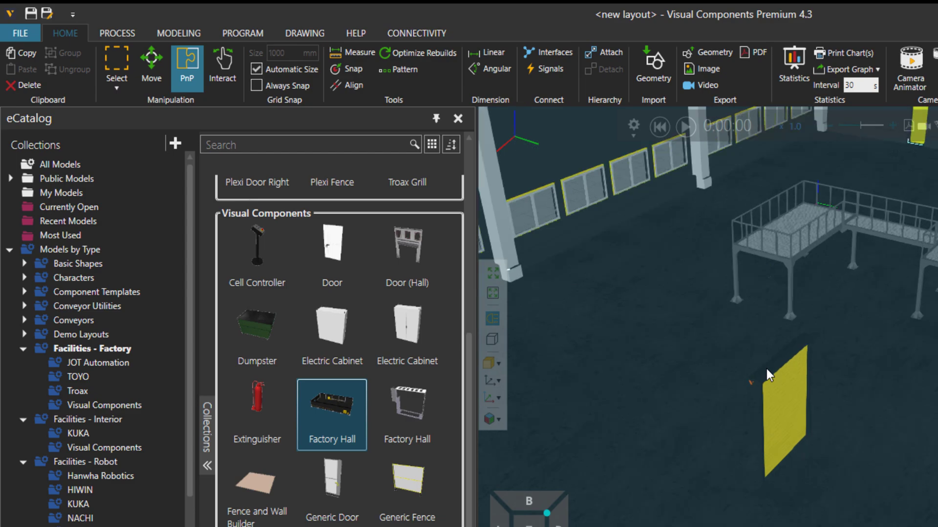
pyautogui.click(788, 406)
pyautogui.press('Delete')
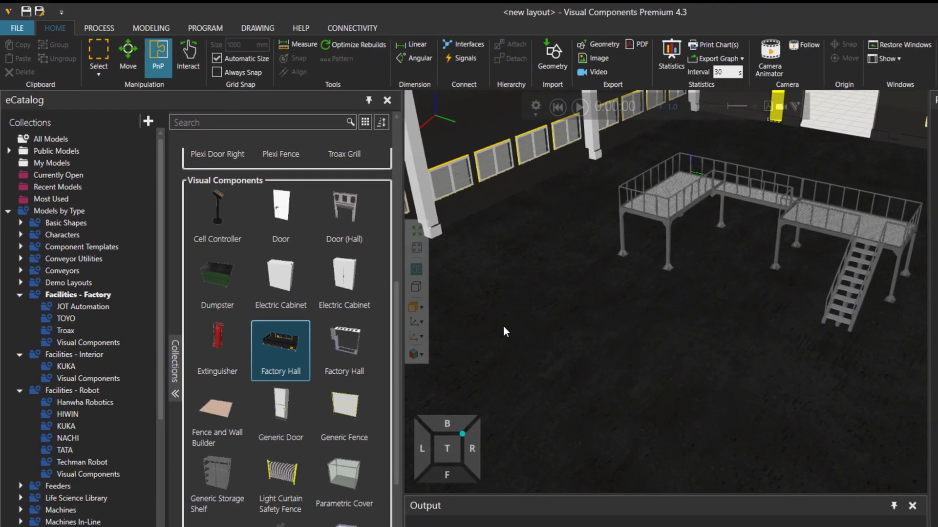
# Step: Add the Fence and Wall Builder from the catalog to the hall floor near the platforms
pyautogui.moveTo(234, 433); pyautogui.dragTo(336, 391)
pyautogui.moveTo(663, 393); pyautogui.dragTo(662, 394)
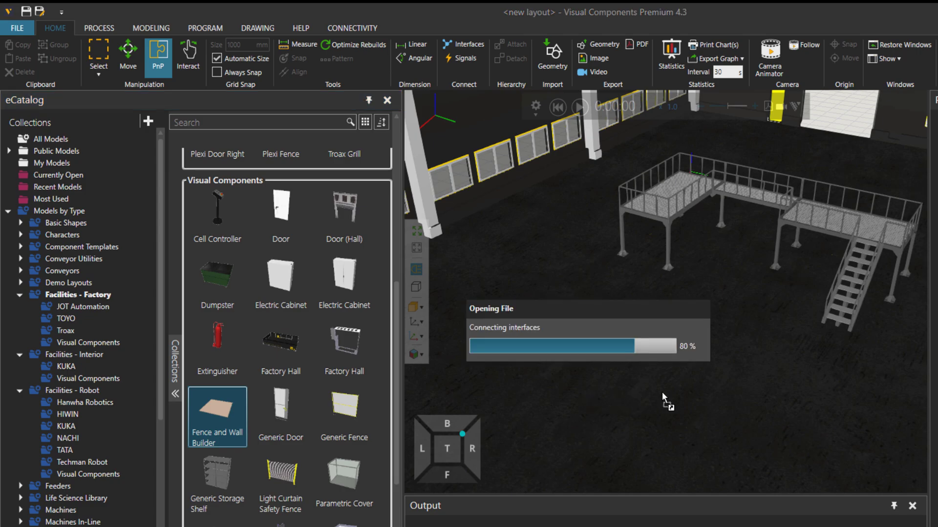
pyautogui.moveTo(699, 332); pyautogui.dragTo(791, 259)
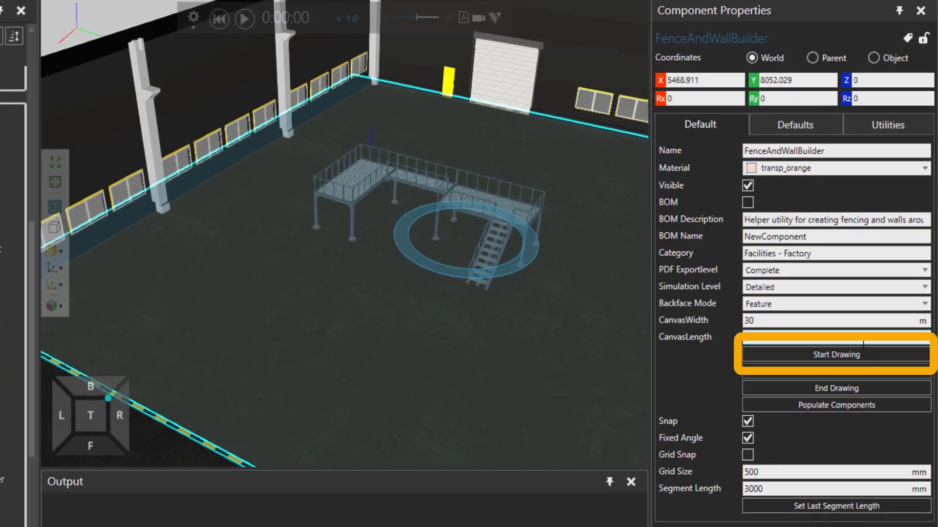
# Step: Draw a closed fence outline on the hall floor around the platforms and stairs, and populate it with fence components
pyautogui.click(844, 354)
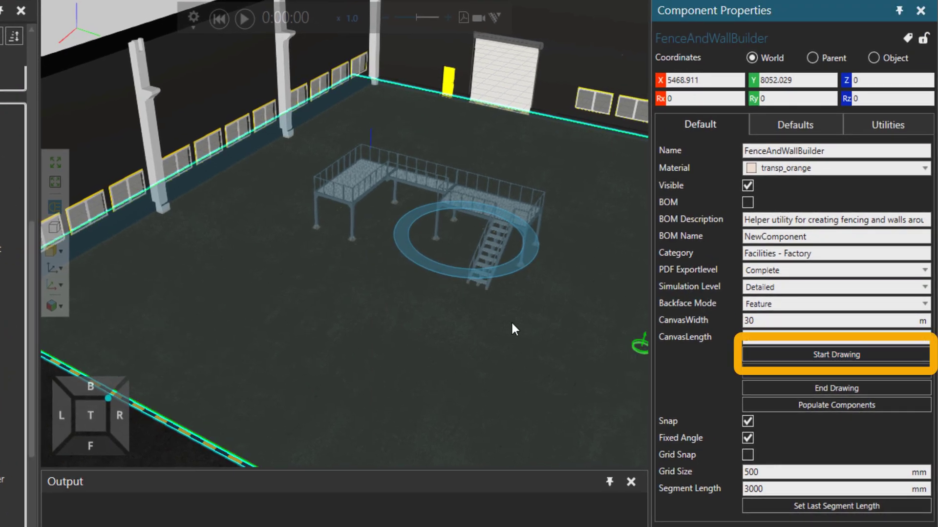
pyautogui.click(232, 250)
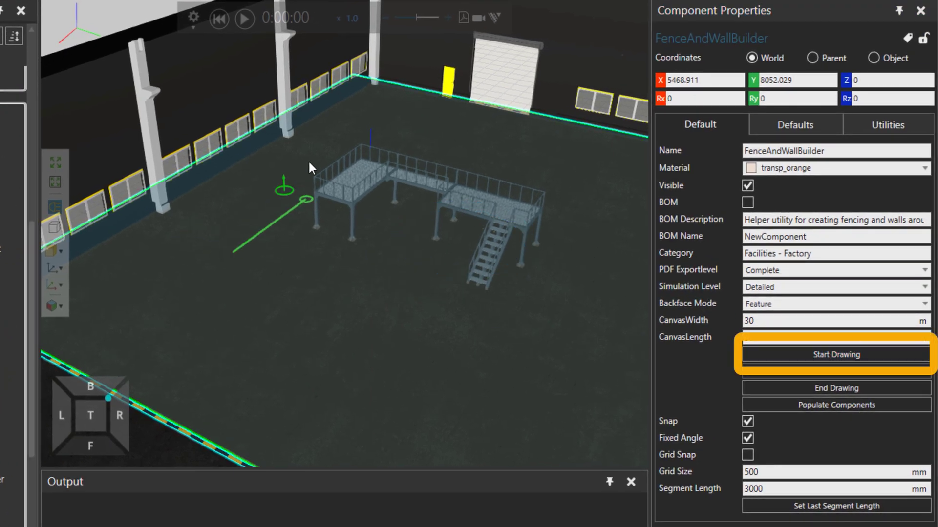
pyautogui.click(333, 137)
pyautogui.click(413, 141)
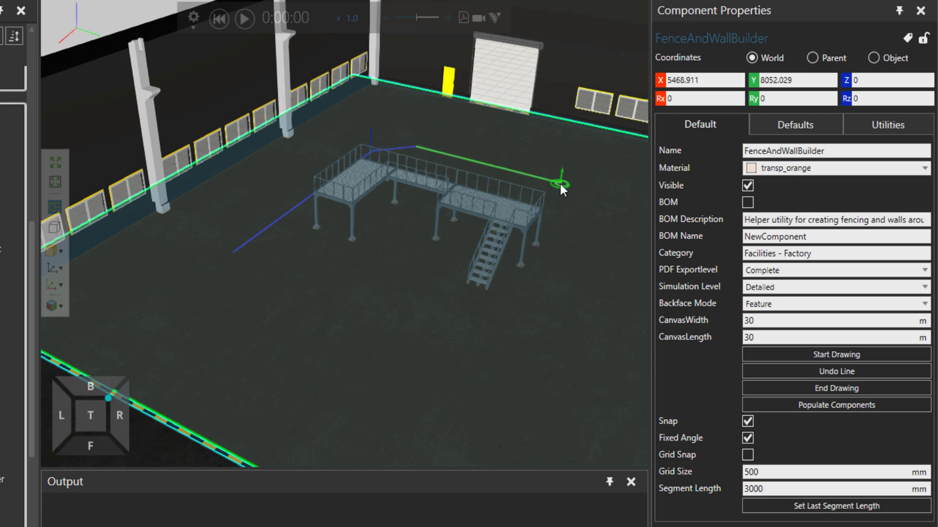
pyautogui.click(561, 184)
pyautogui.click(572, 240)
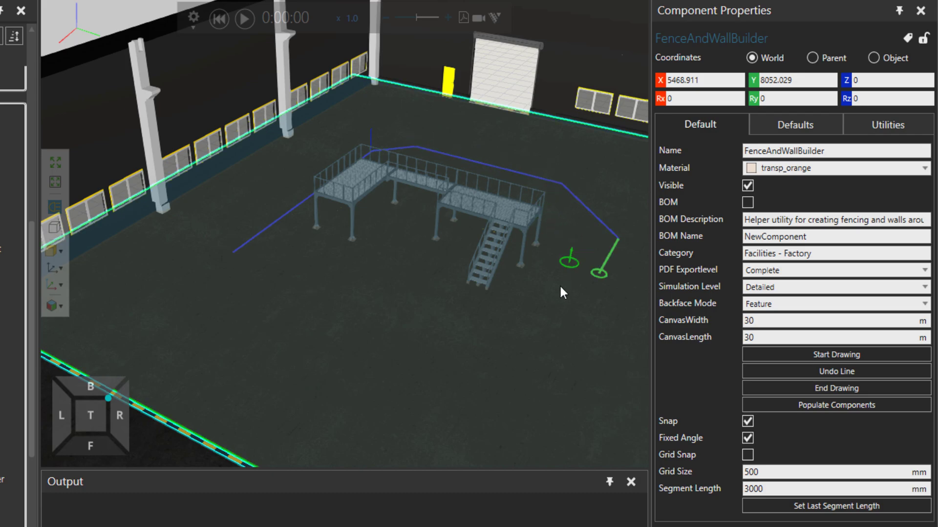
pyautogui.click(543, 334)
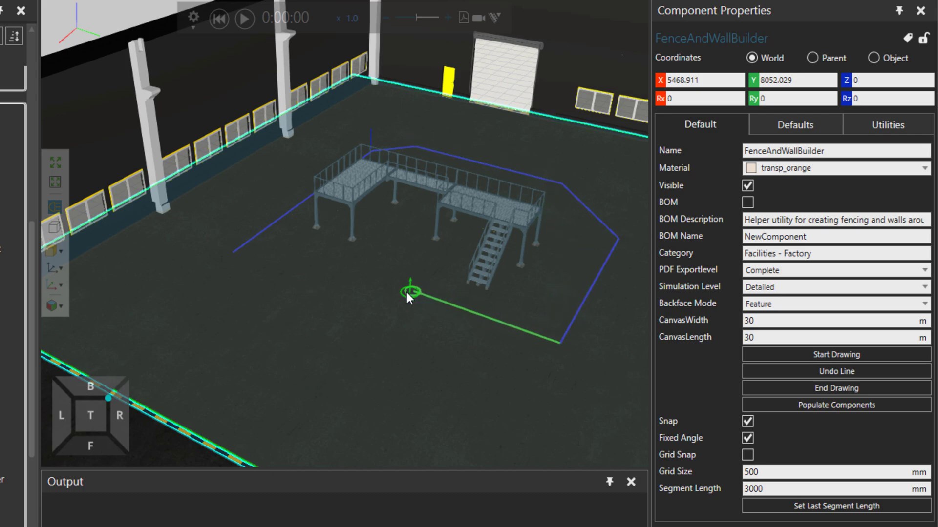
pyautogui.click(397, 294)
pyautogui.click(314, 311)
pyautogui.click(220, 263)
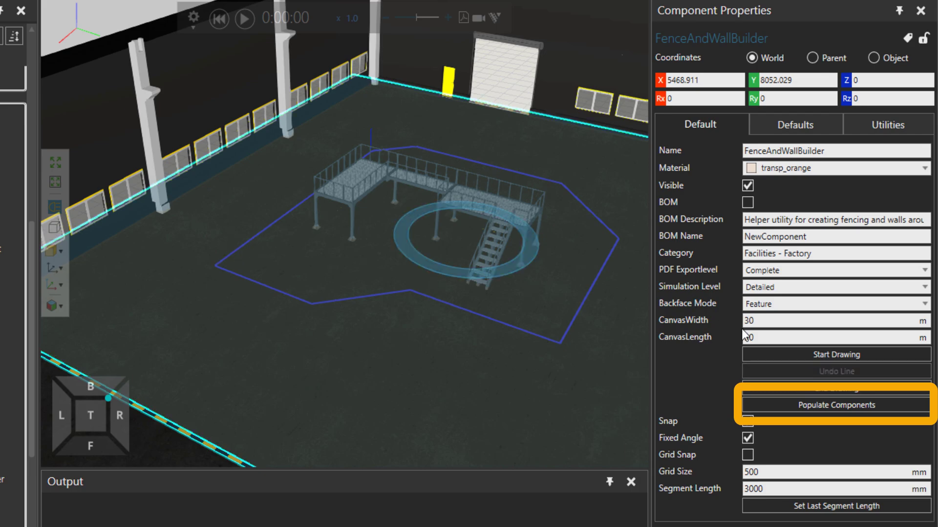
pyautogui.click(826, 414)
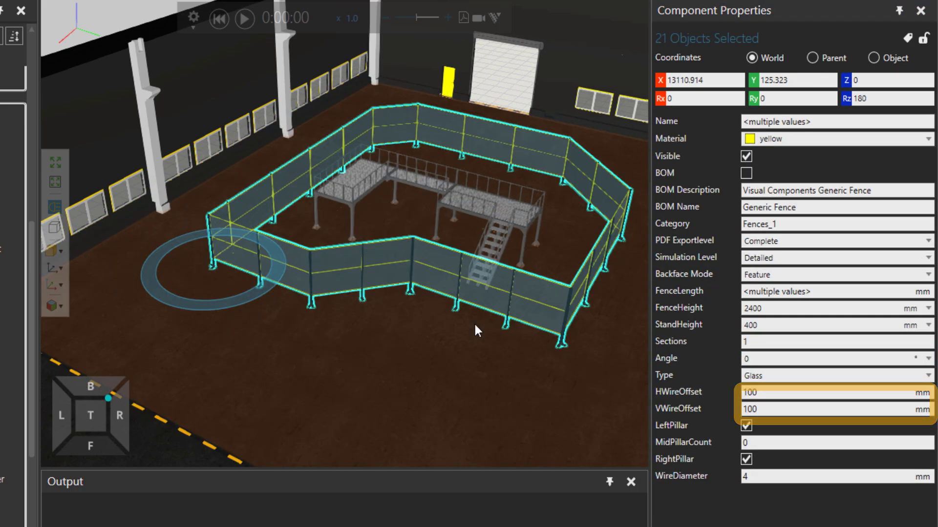
# Step: Delete the single fence panel directly in front of the stairs to leave an opening
pyautogui.moveTo(446, 317); pyautogui.dragTo(359, 330)
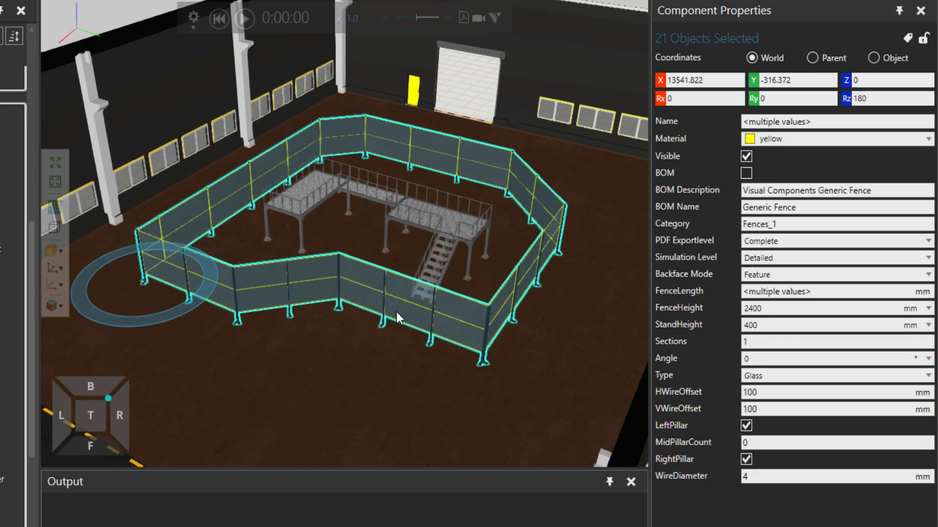
pyautogui.click(410, 333)
pyautogui.press('Delete')
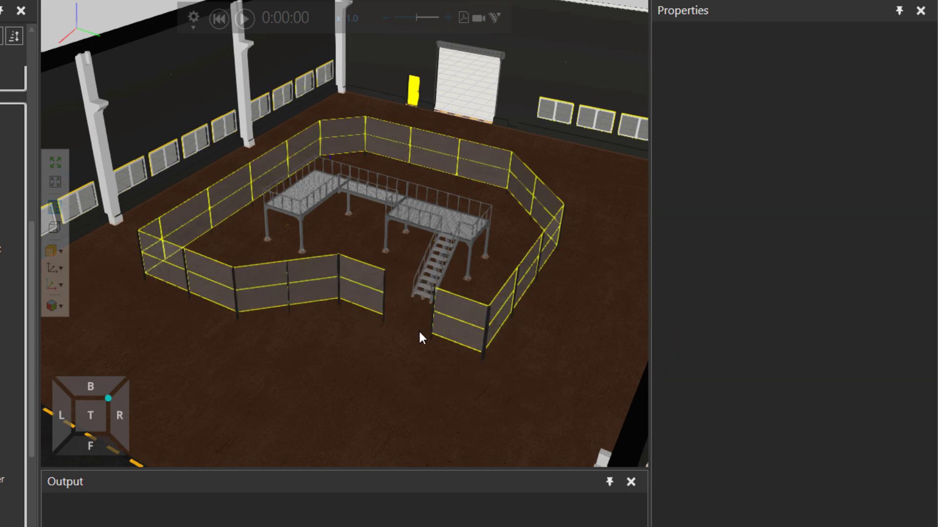
# Step: Delete the Fence and Wall Builder canvas from the hall floor, keeping the generated fences
pyautogui.scroll(5, 422, 332)
pyautogui.click(477, 334)
pyautogui.moveTo(477, 336); pyautogui.dragTo(359, 384, button='right')
pyautogui.click(469, 337)
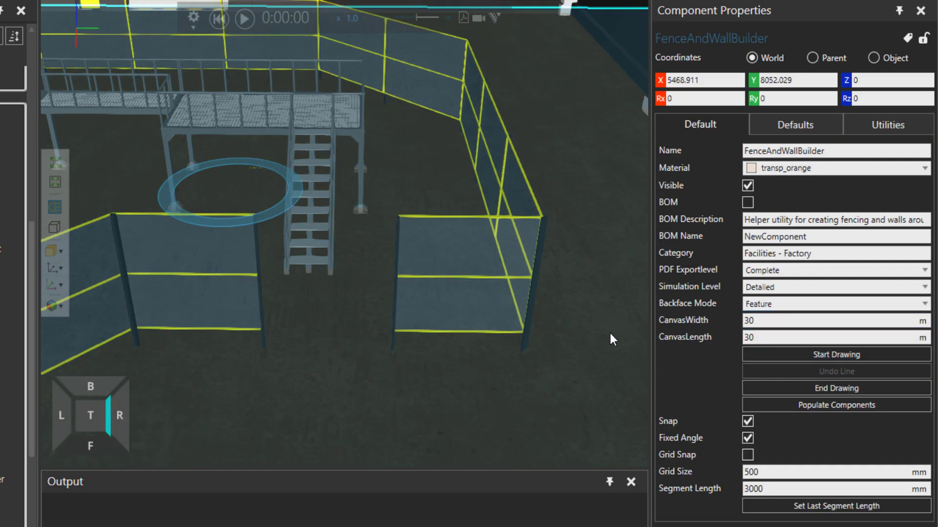
pyautogui.click(622, 287)
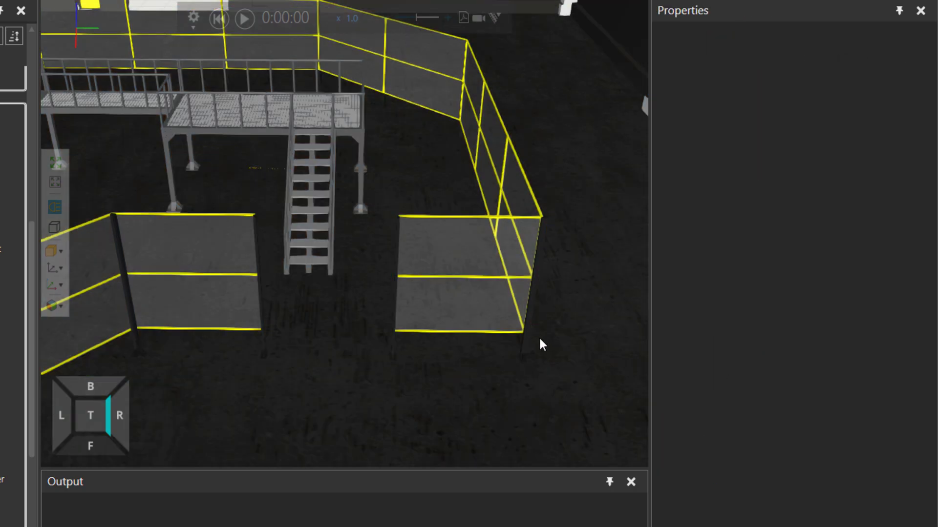
# Step: Select only the fence panel between the stair opening and the adjacent corner, and set its FenceHeight to 1900 mm
pyautogui.click(493, 300)
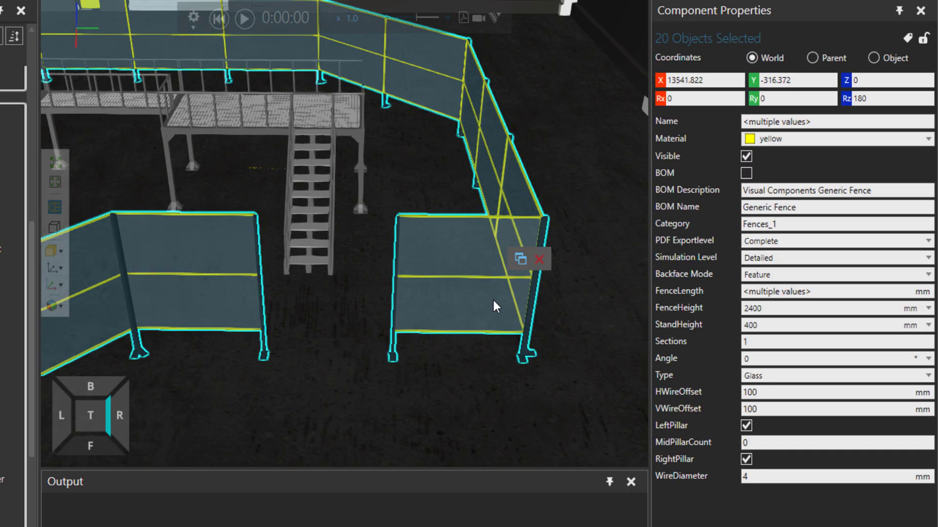
pyautogui.click(492, 300)
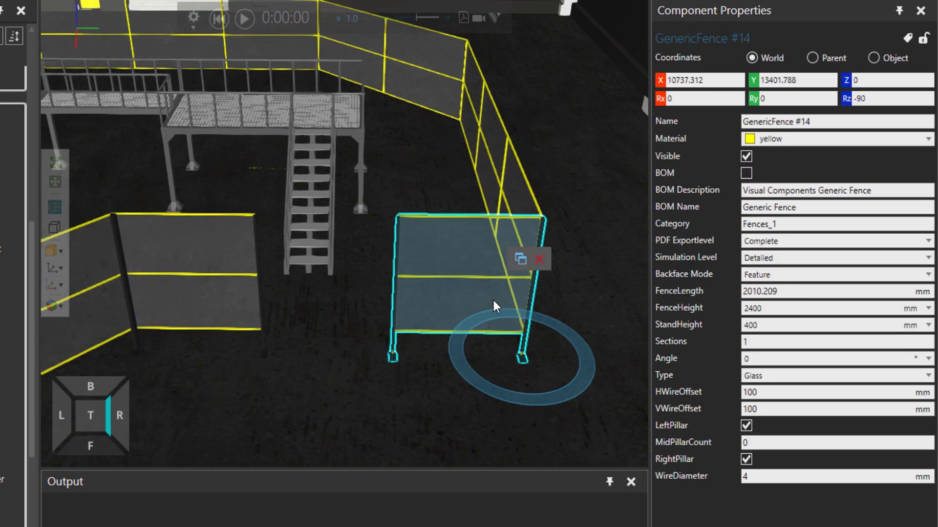
pyautogui.doubleClick(768, 315)
pyautogui.press('Down')
pyautogui.press('Down')
pyautogui.press('Down')
pyautogui.press('Down')
pyautogui.press('Down')
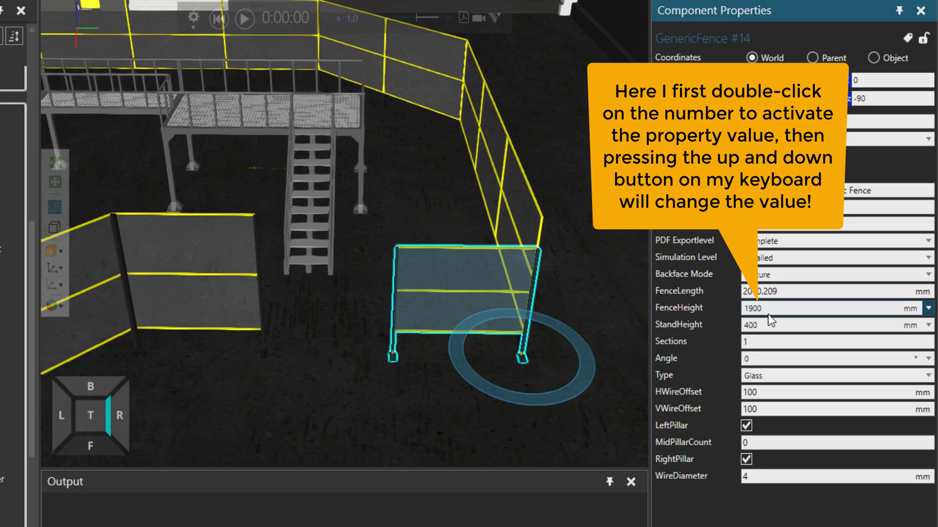
pyautogui.press('Down')
pyautogui.press('Down')
pyautogui.press('Down')
pyautogui.press('Down')
pyautogui.press('Up')
pyautogui.press('Up')
pyautogui.press('Up')
pyautogui.press('Up')
pyautogui.press('Up')
pyautogui.press('Up')
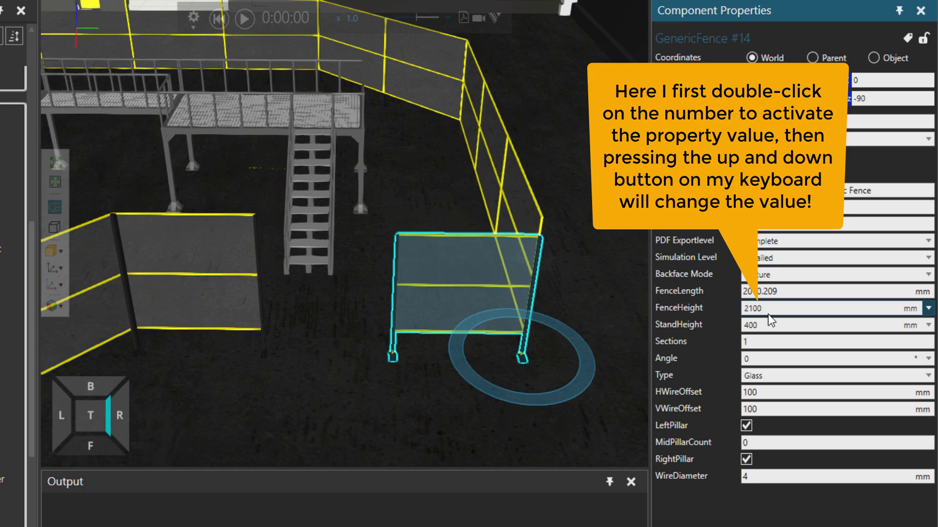
pyautogui.press('Up')
pyautogui.press('Up')
pyautogui.press('Up')
pyautogui.press('Down')
pyautogui.press('Down')
pyautogui.press('Down')
pyautogui.press('Down')
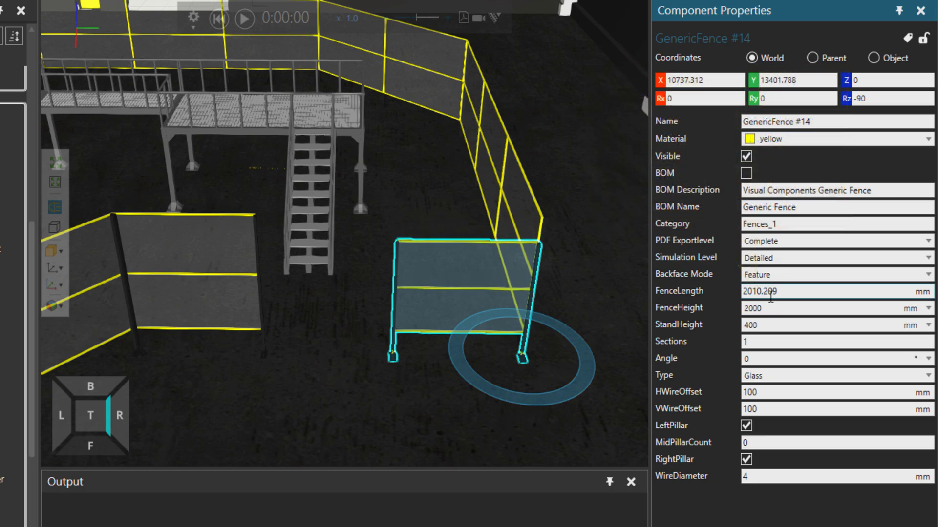
pyautogui.press('Down')
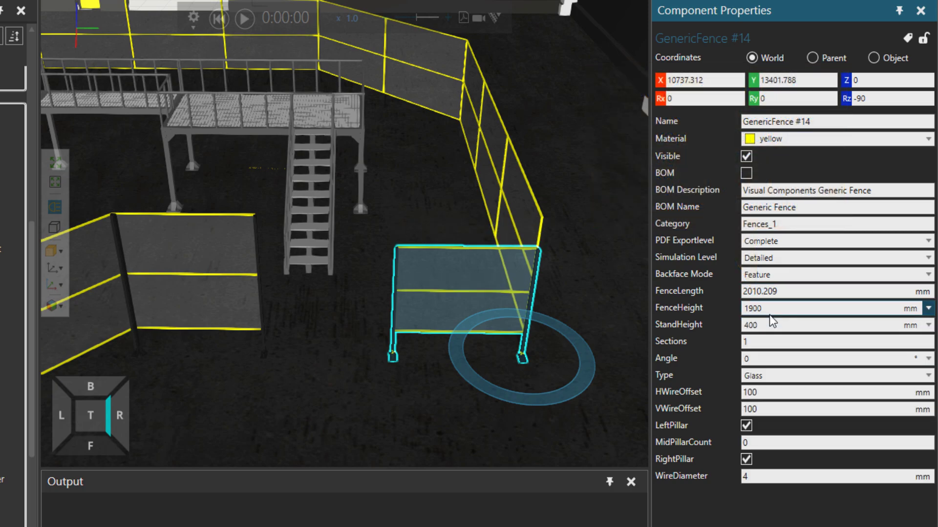
# Step: Set the selected fence panel's StandHeight to 1100 mm
pyautogui.click(769, 315)
pyautogui.click(769, 316)
pyautogui.scroll(4, 769, 324)
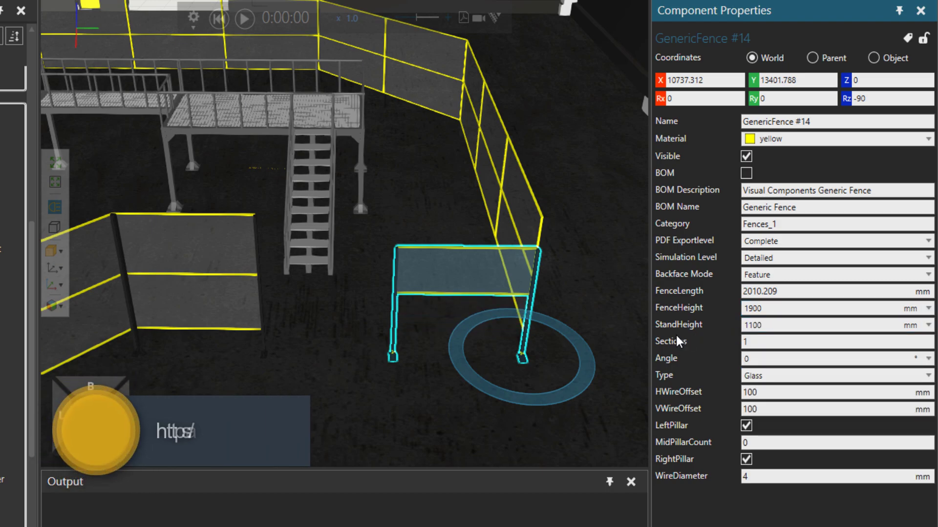
pyautogui.scroll(-4, 415, 322)
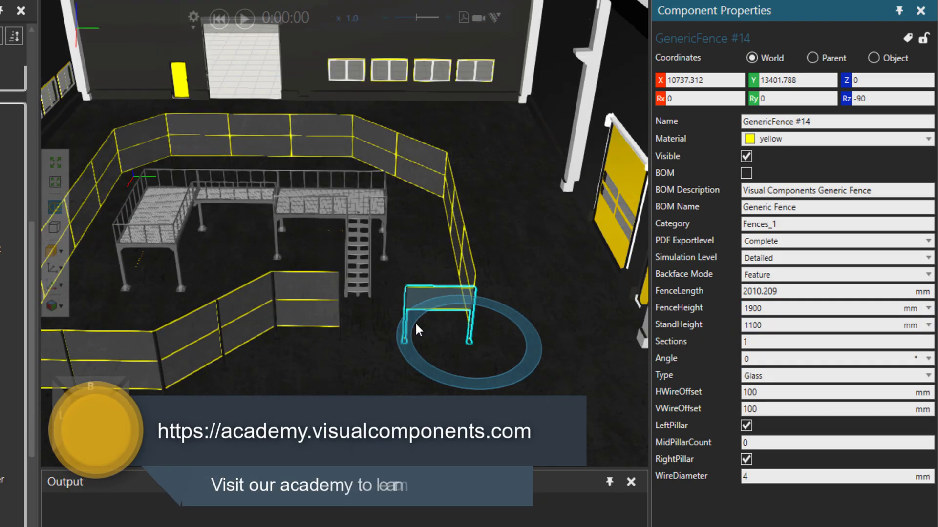
pyautogui.scroll(-3, 415, 322)
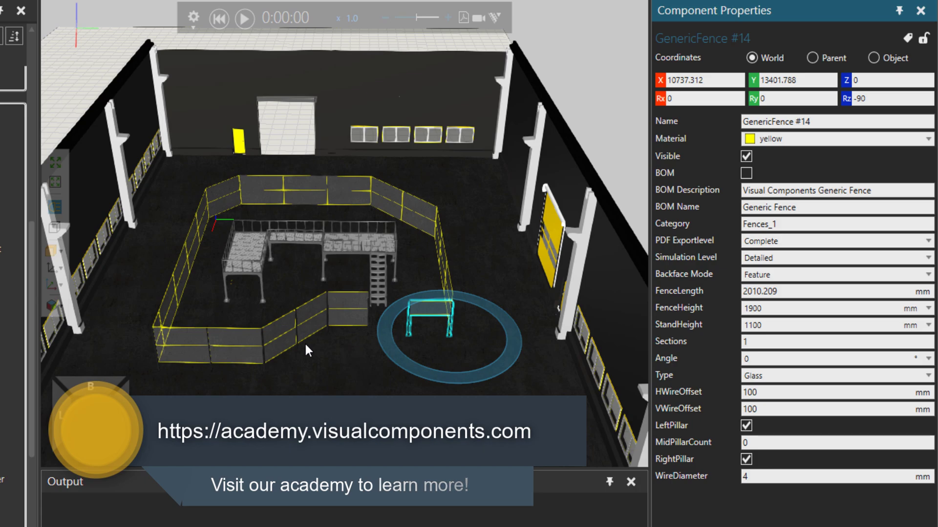